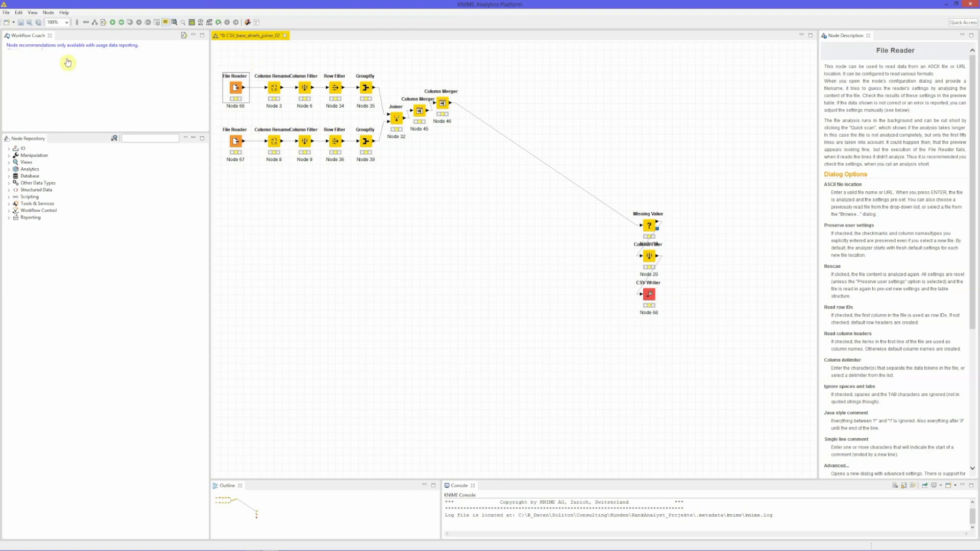
# Step: Review the settings of the upper branch's File Reader and Column Rename nodes
pyautogui.doubleClick(236, 88)
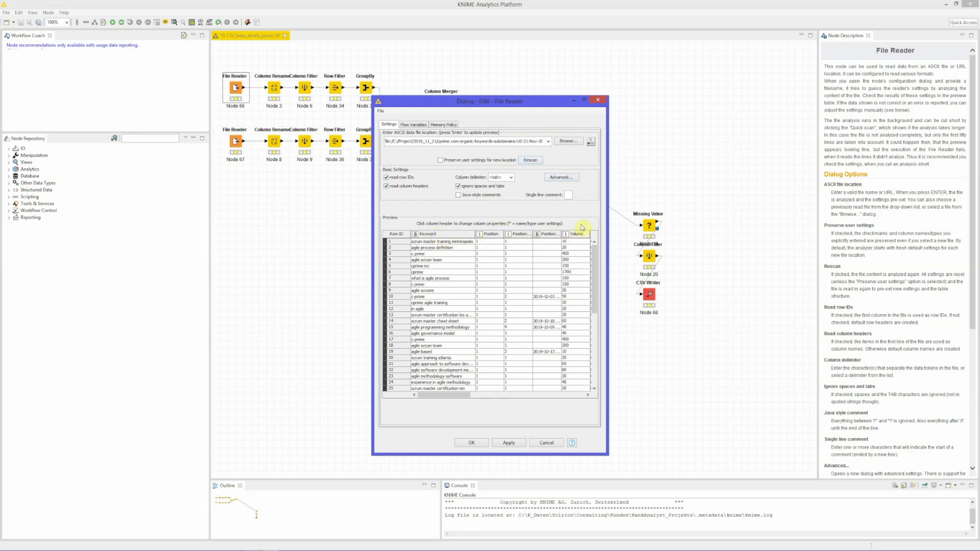
pyautogui.click(473, 443)
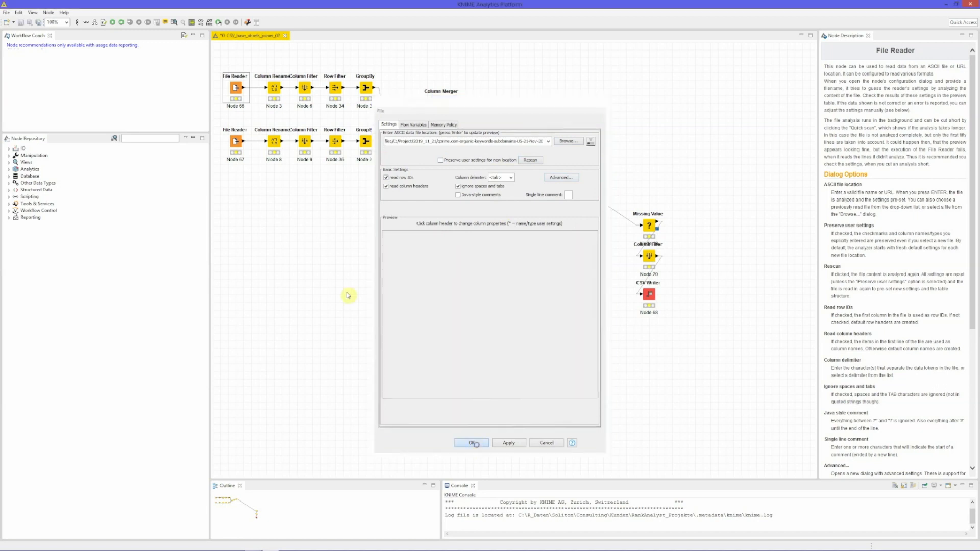
pyautogui.click(274, 90)
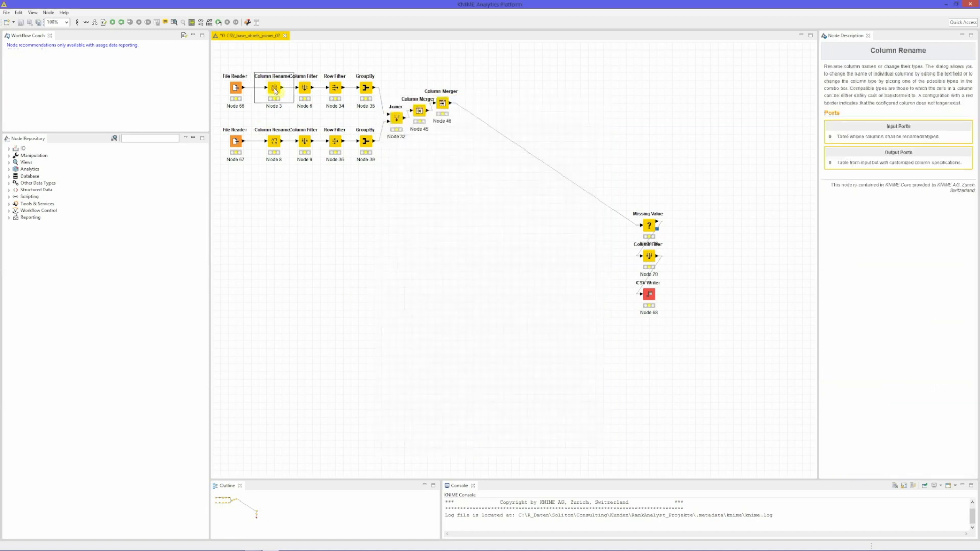
pyautogui.doubleClick(274, 90)
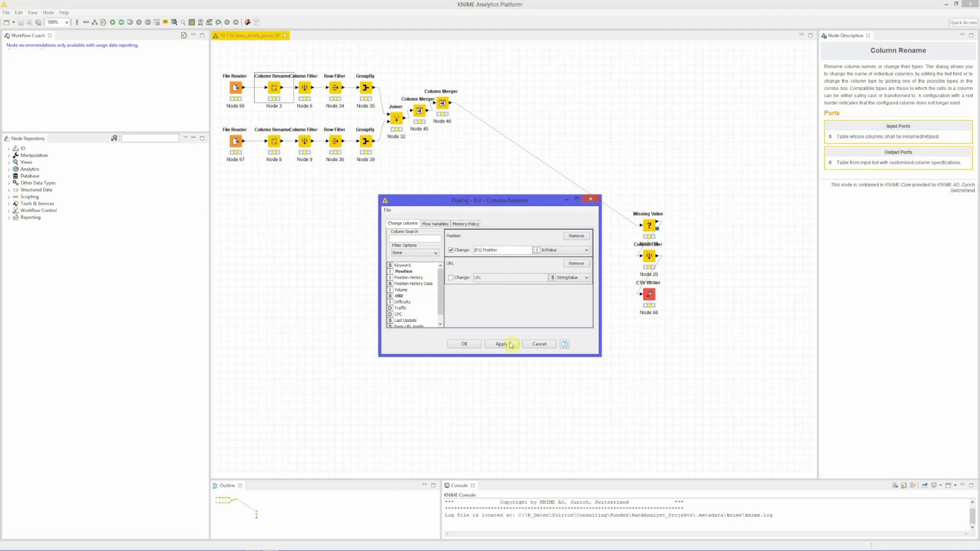
pyautogui.click(539, 344)
# Step: Review the lower Column Rename node's renaming settings for the Position and URL columns
pyautogui.doubleClick(274, 143)
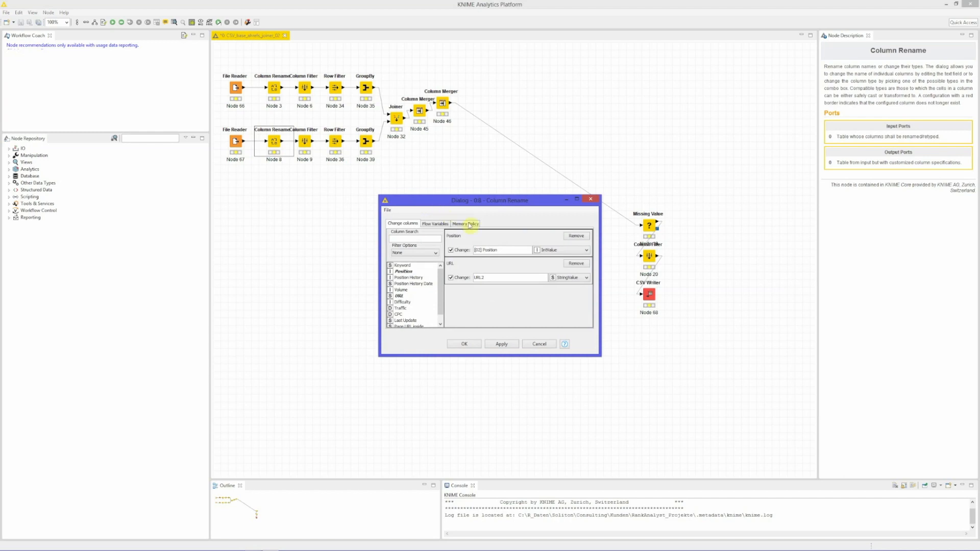
pyautogui.click(500, 280)
pyautogui.press('Return')
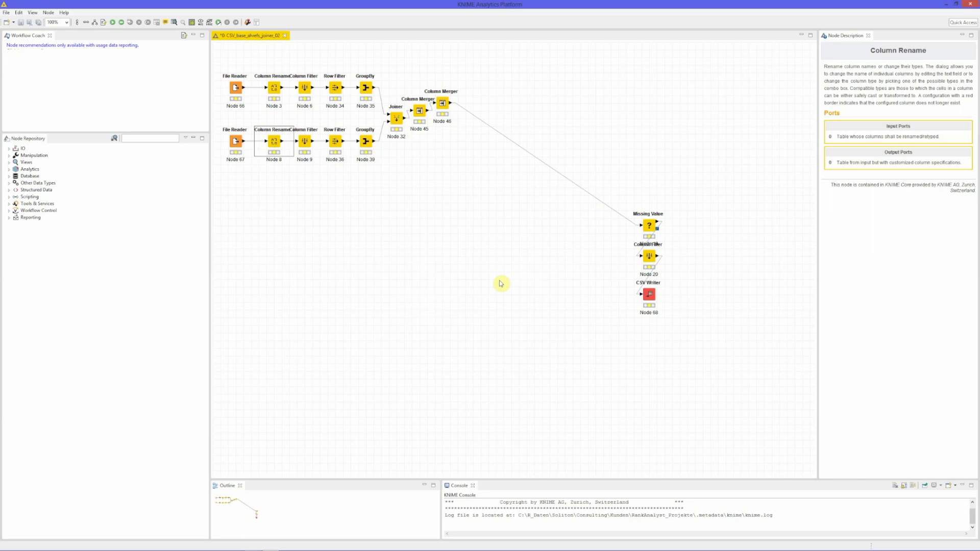
# Step: Review the upper Row Filter's rule excluding rows whose Page URL inside matches the site links or image pack pattern
pyautogui.doubleClick(306, 89)
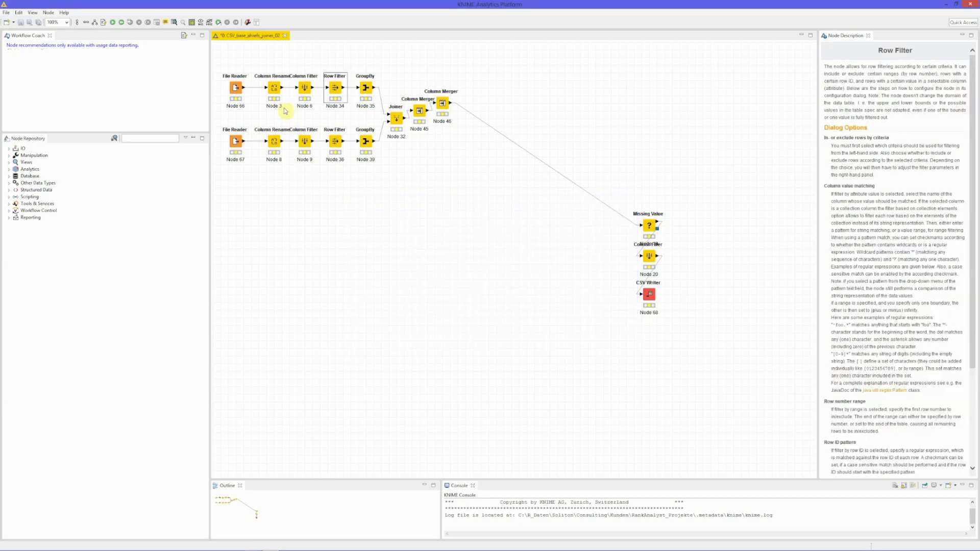
pyautogui.doubleClick(337, 86)
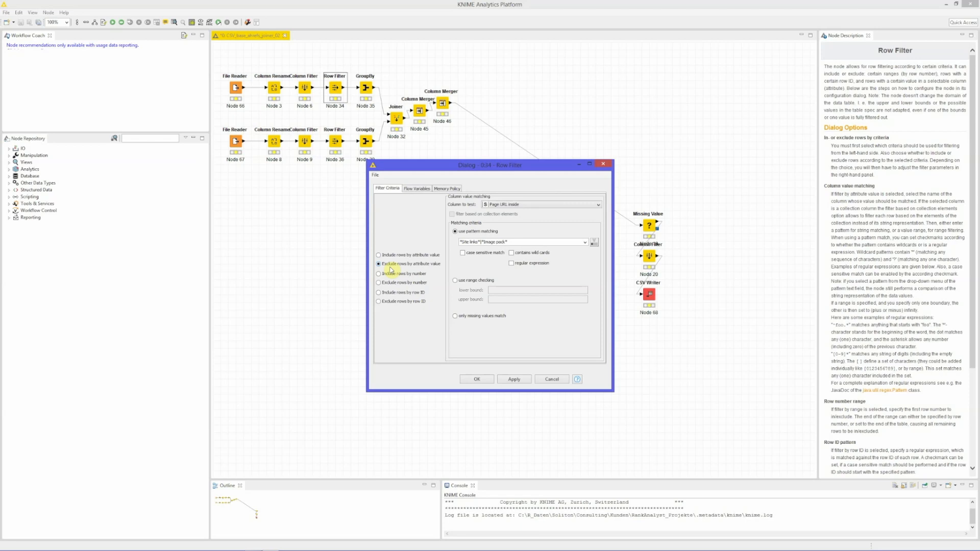
pyautogui.click(477, 379)
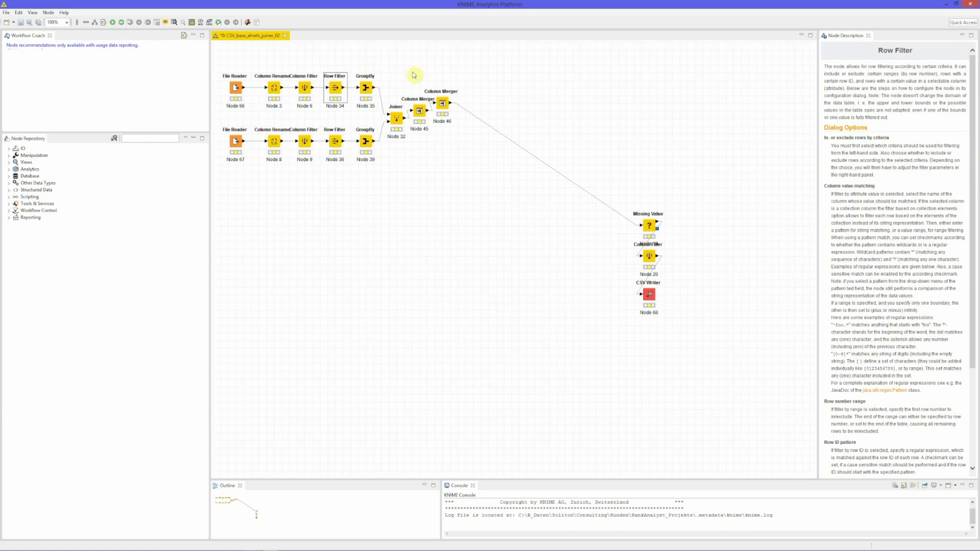
# Step: Review the upper GroupBy node's Keyword grouping and its manual aggregation of URL and Position
pyautogui.doubleClick(366, 89)
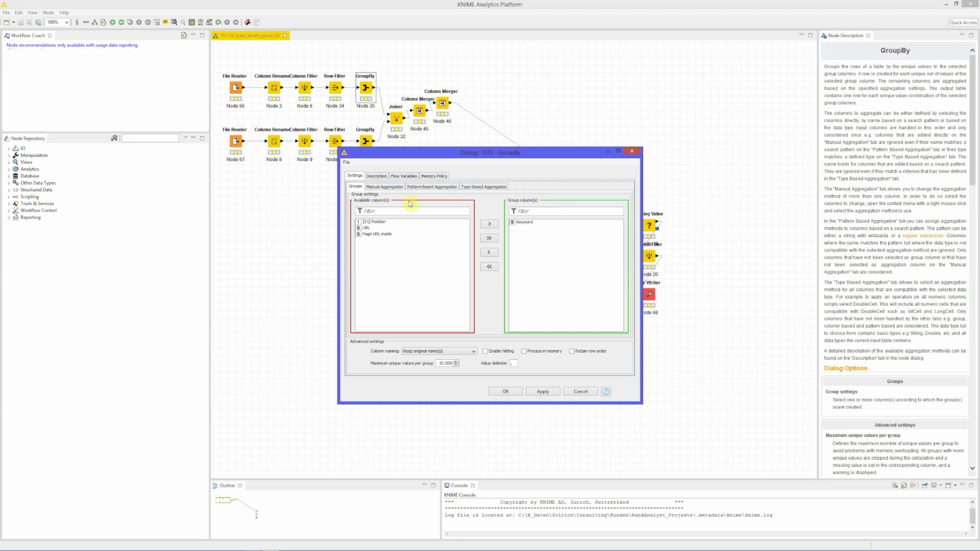
pyautogui.click(388, 187)
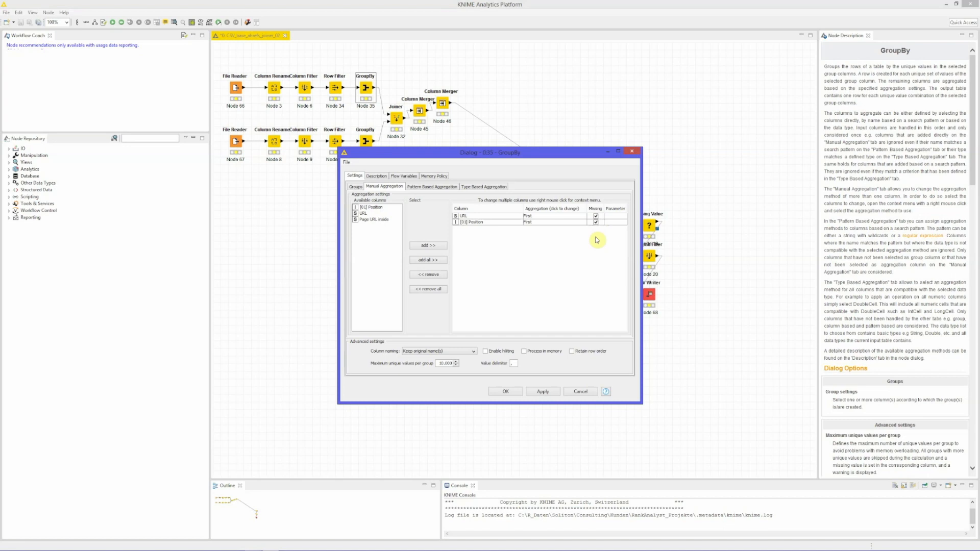
pyautogui.click(510, 393)
pyautogui.press('Right')
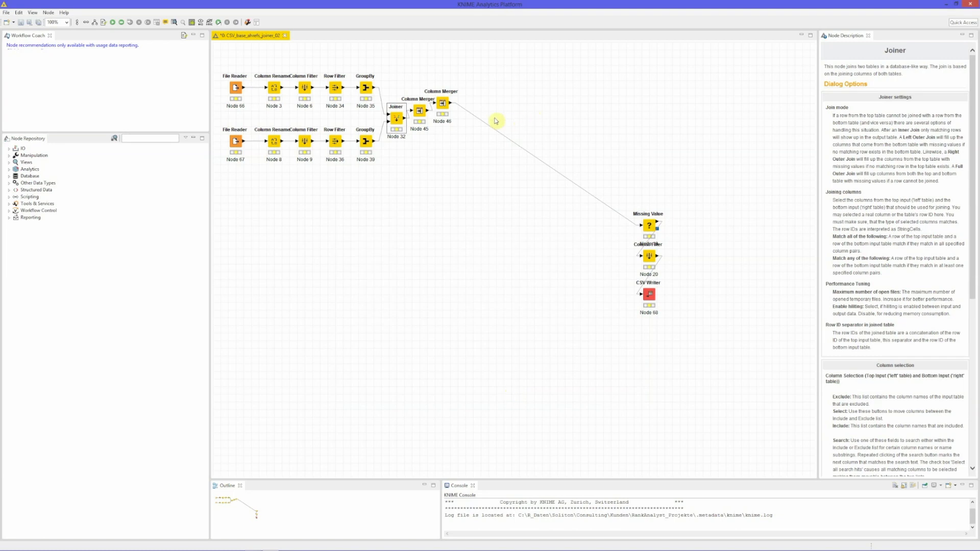
# Step: Review the Joiner's full outer join on Keyword and the first Column Merger's Keyword columns
pyautogui.doubleClick(396, 118)
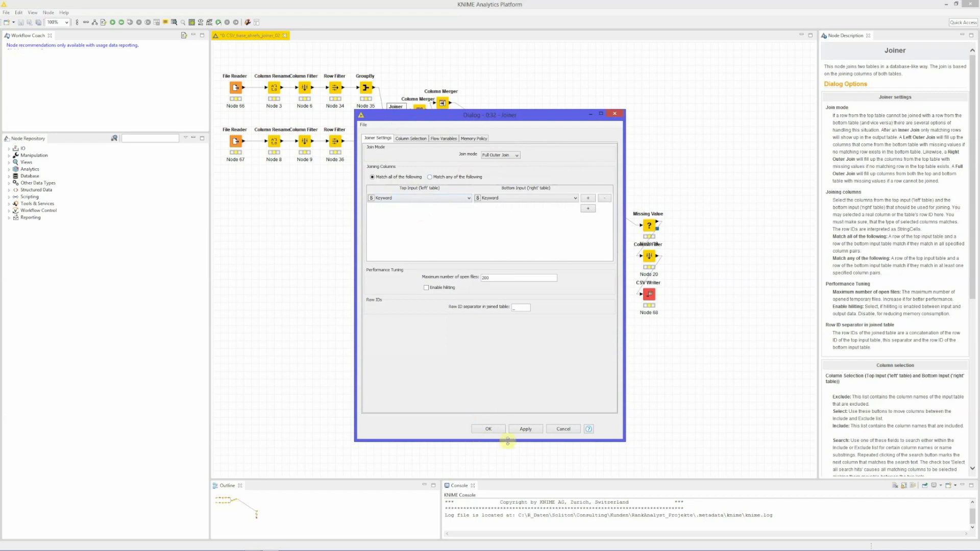
pyautogui.click(498, 430)
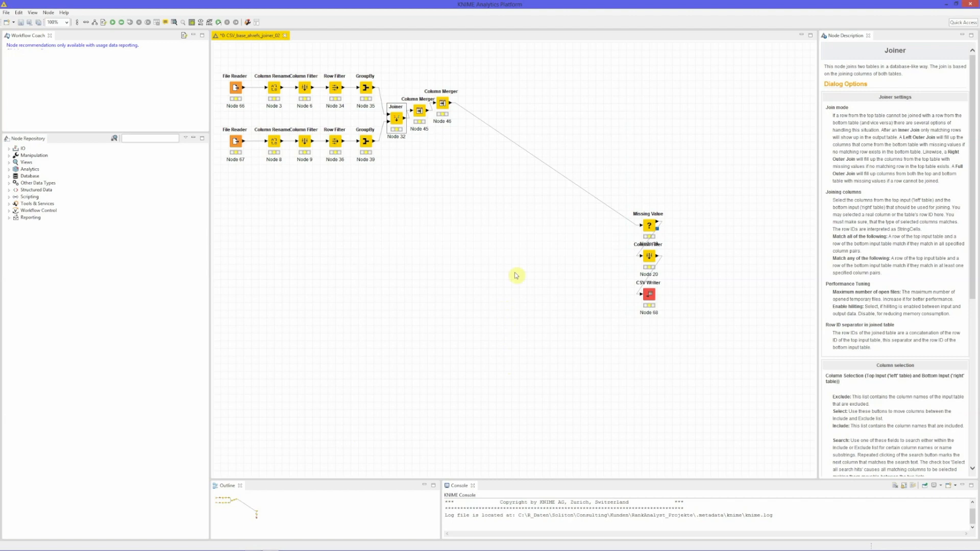
pyautogui.click(422, 116)
pyautogui.doubleClick(421, 116)
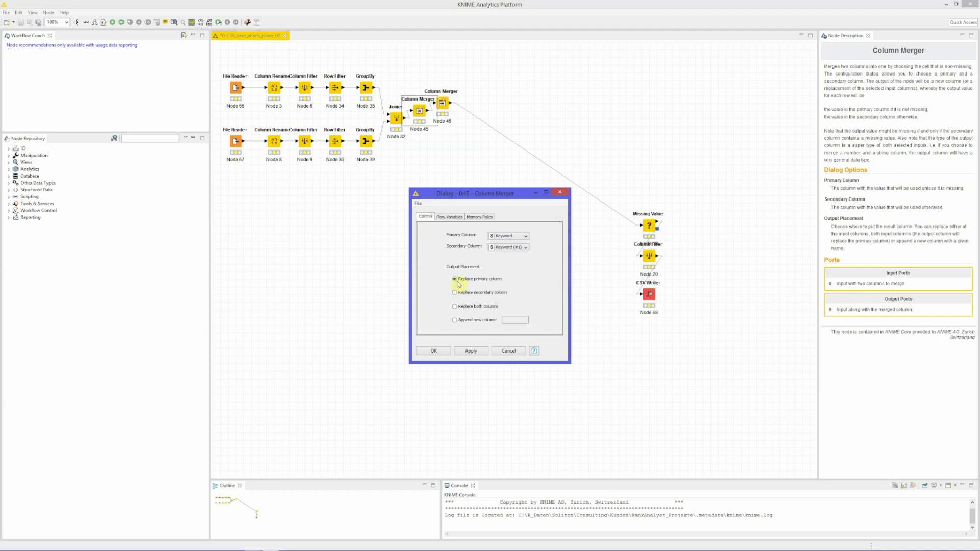
pyautogui.click(442, 351)
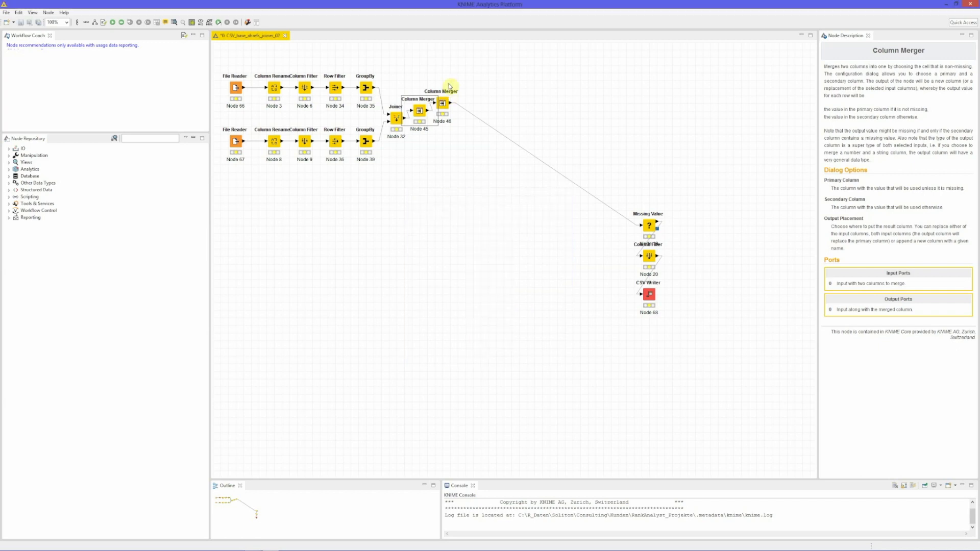
# Step: Review the second Column Merger for URL and URL2 and the Missing Value node's replacement settings
pyautogui.doubleClick(444, 104)
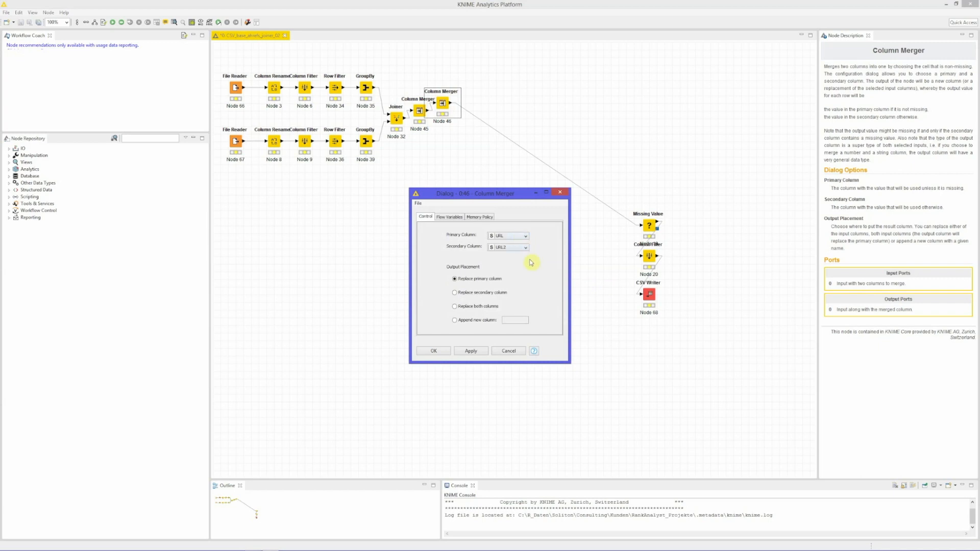
pyautogui.click(433, 351)
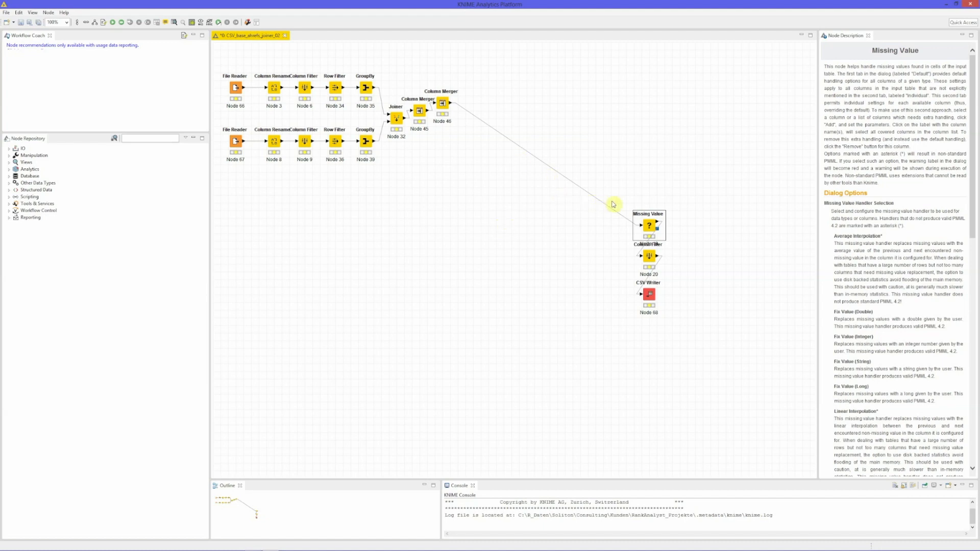
pyautogui.doubleClick(648, 225)
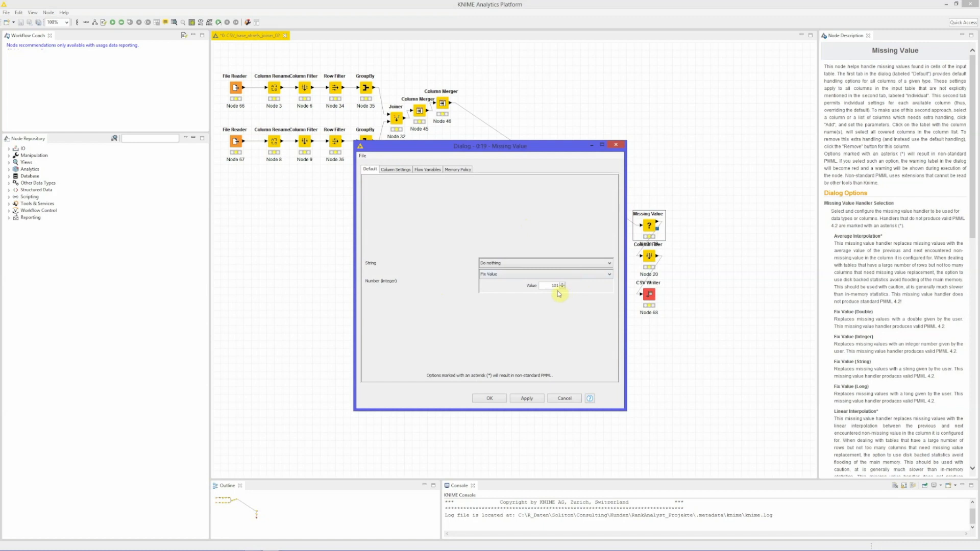
pyautogui.click(493, 399)
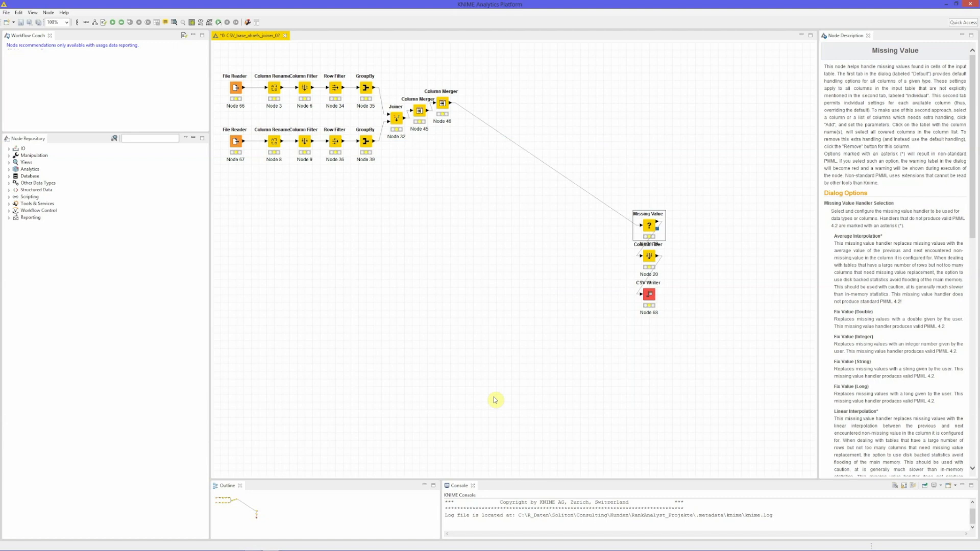
# Step: Review which columns the final Column Filter includes and excludes
pyautogui.doubleClick(650, 256)
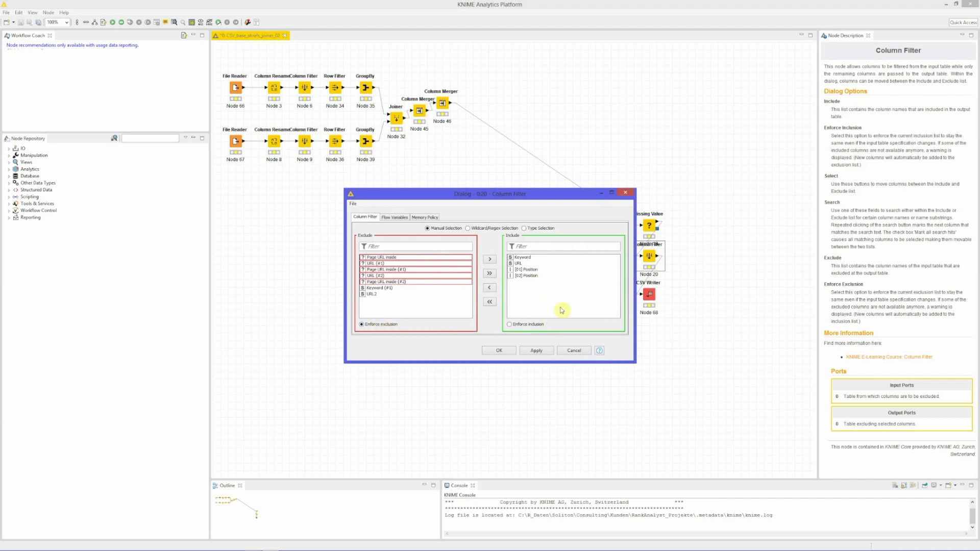
pyautogui.click(508, 352)
pyautogui.press('Down')
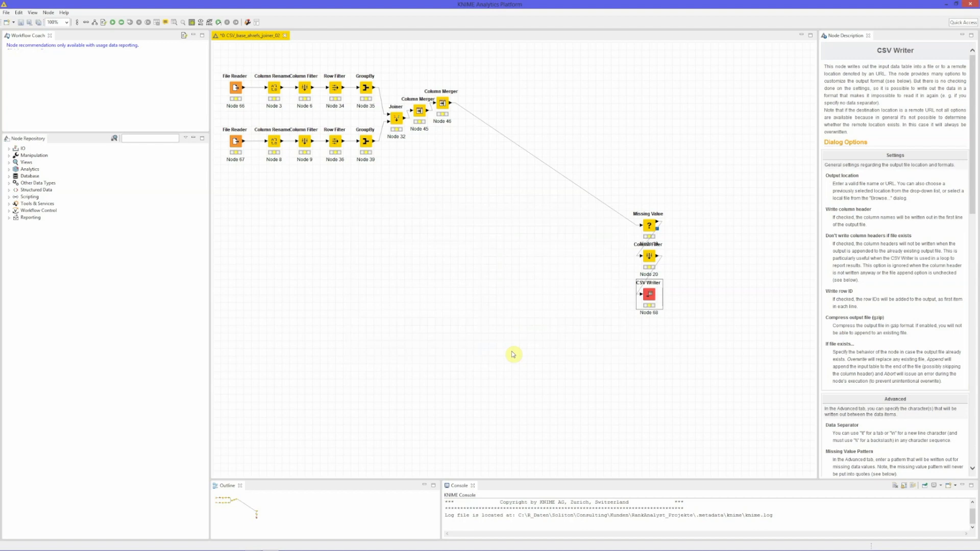
# Step: Review the CSV Writer's output location, quote and encoding settings
pyautogui.doubleClick(654, 297)
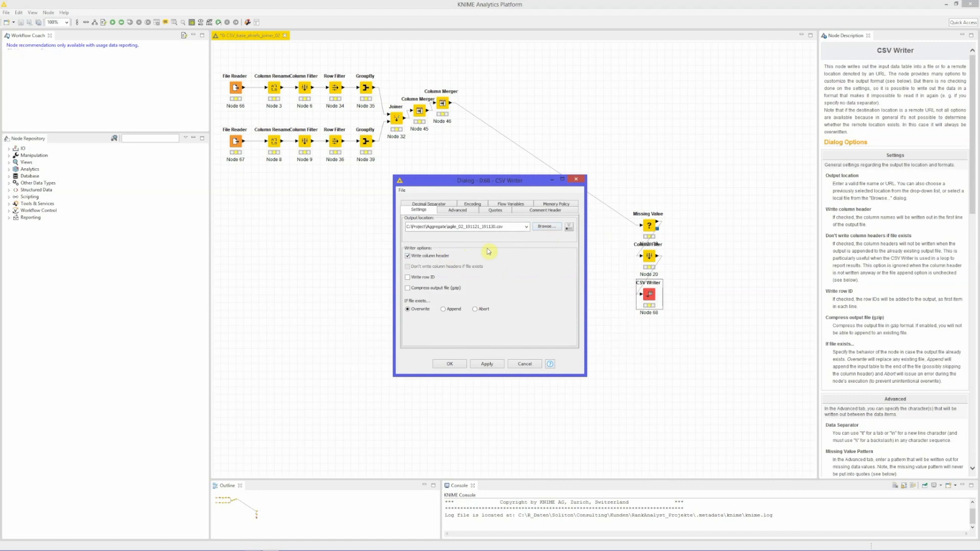
pyautogui.click(496, 211)
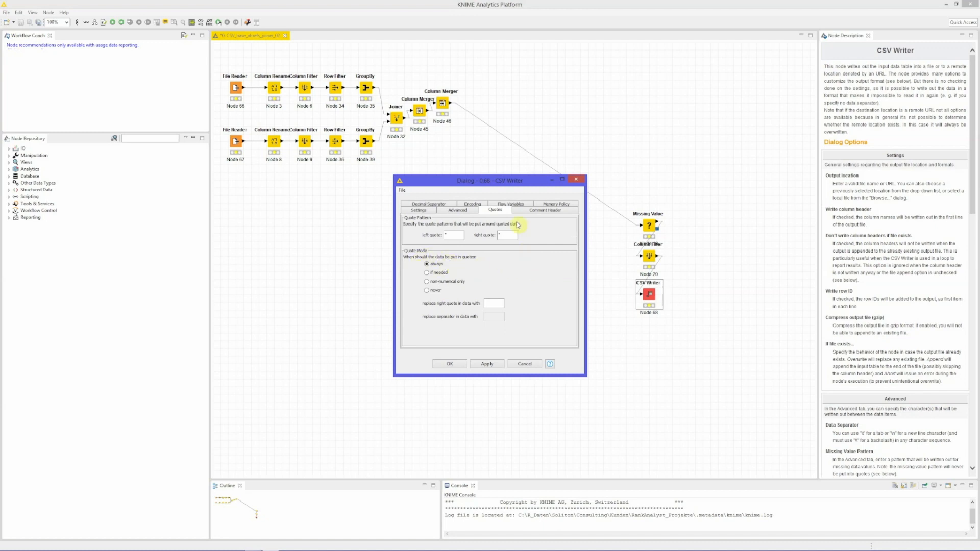
pyautogui.click(473, 204)
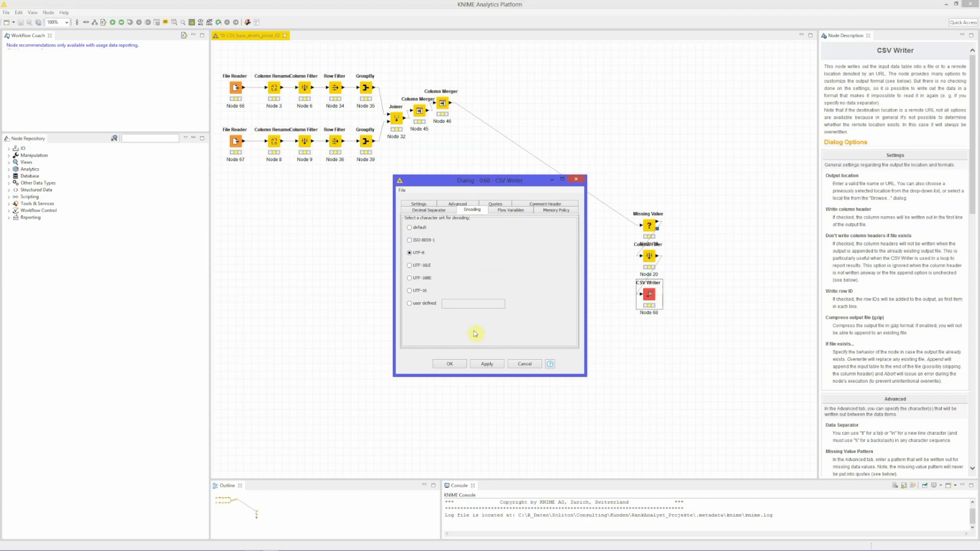
pyautogui.click(455, 364)
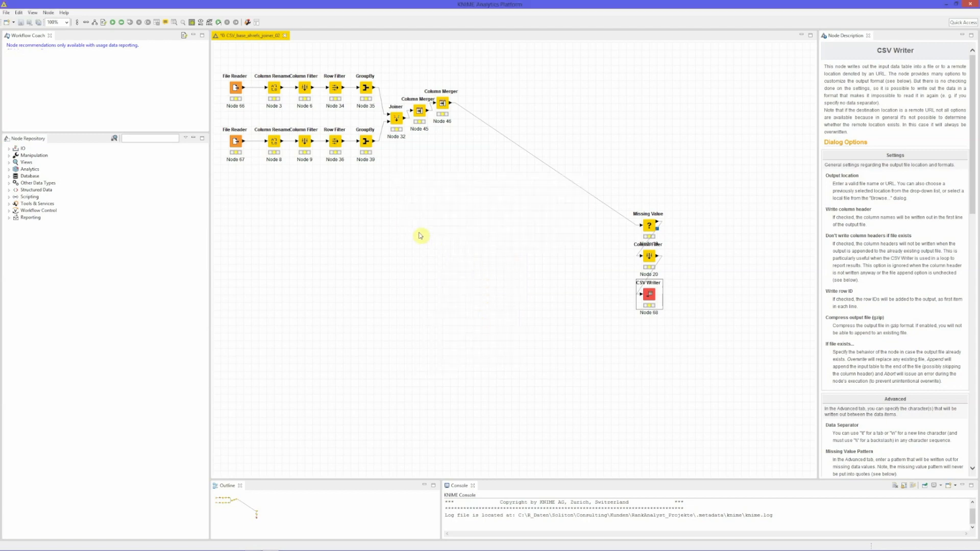
# Step: Execute all nodes of the workflow and examine the written CSV file in the text editor
pyautogui.click(122, 22)
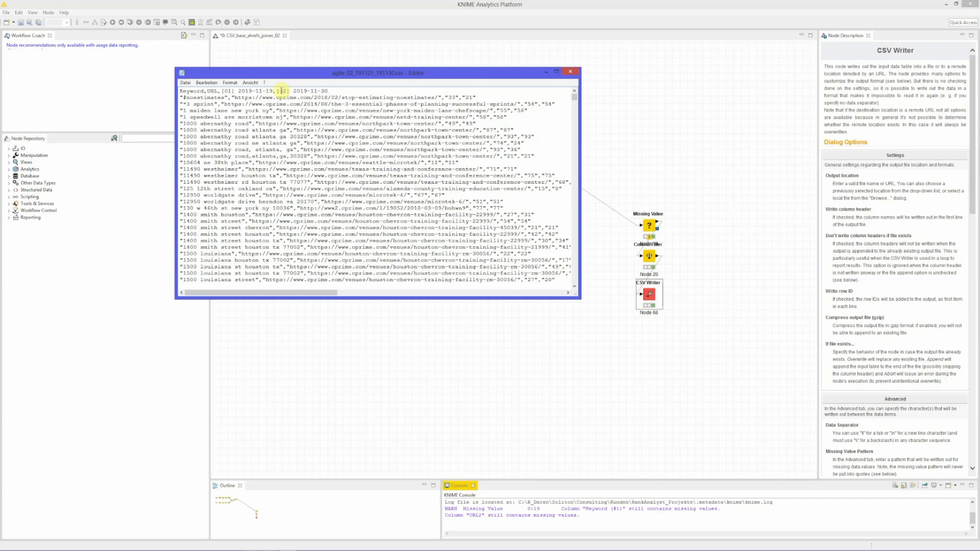
pyautogui.click(186, 82)
pyautogui.click(205, 109)
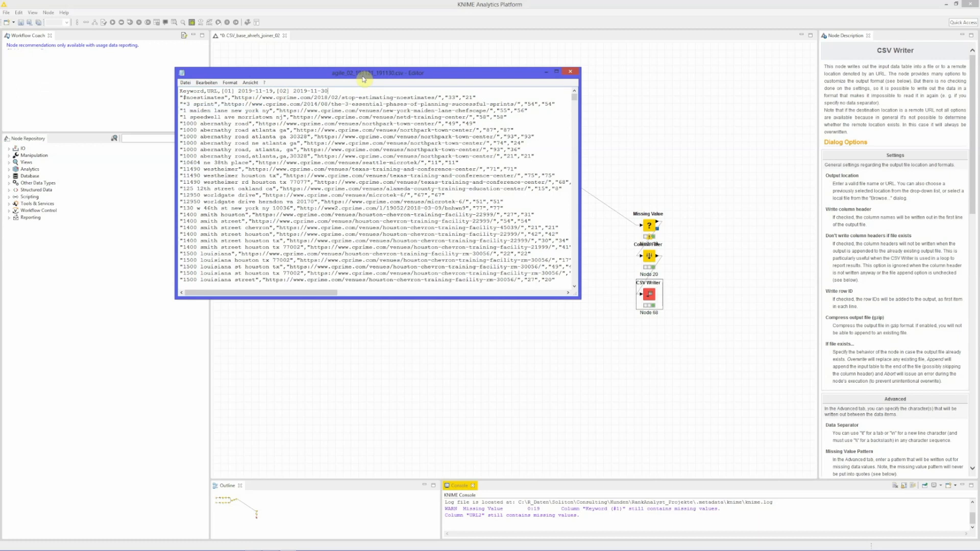